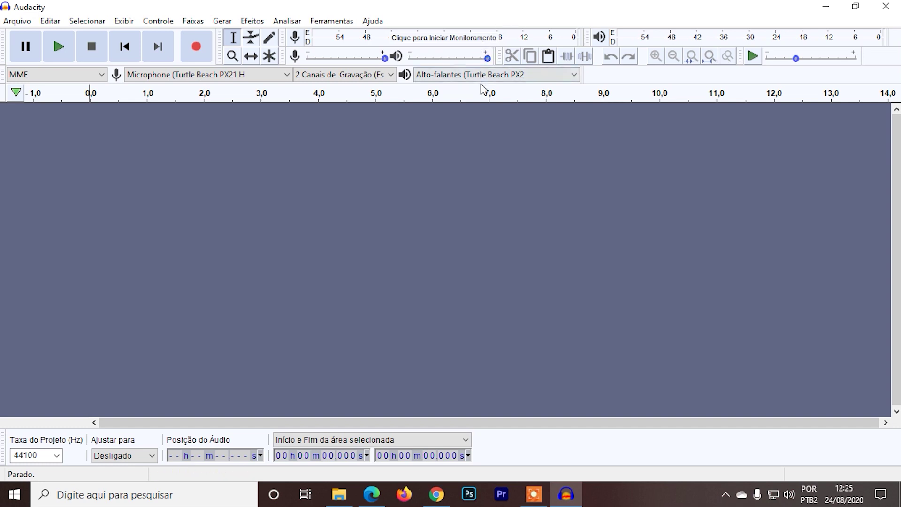
- Record a spoken test clip of about 12 seconds with a silent pause in the middle
mouse_move(460, 62)
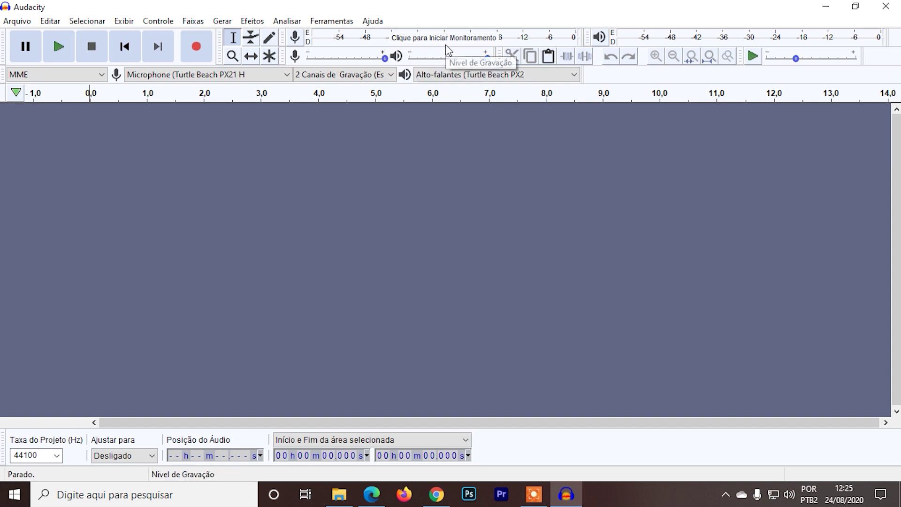
click(196, 49)
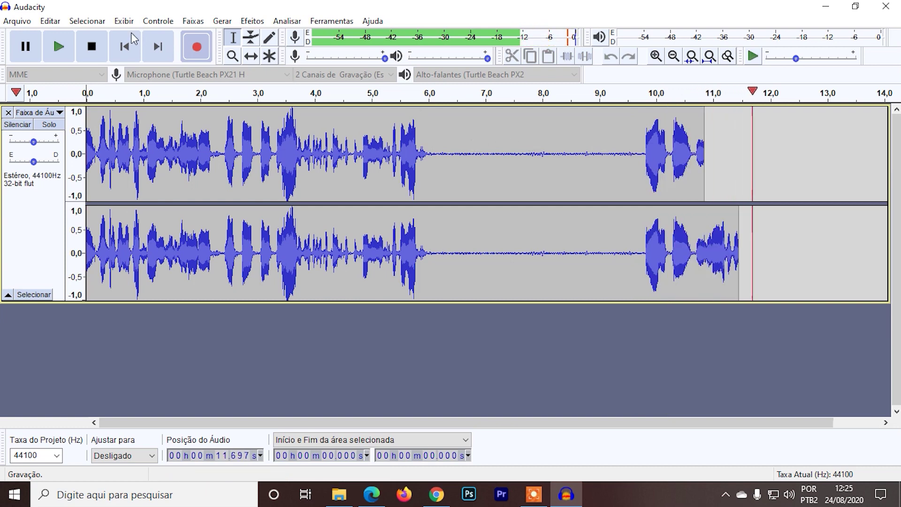
key(space)
- Amplify the silent pause between about 6.0 s and 9.7 s by 24.548 dB
drag(430, 152, 640, 162)
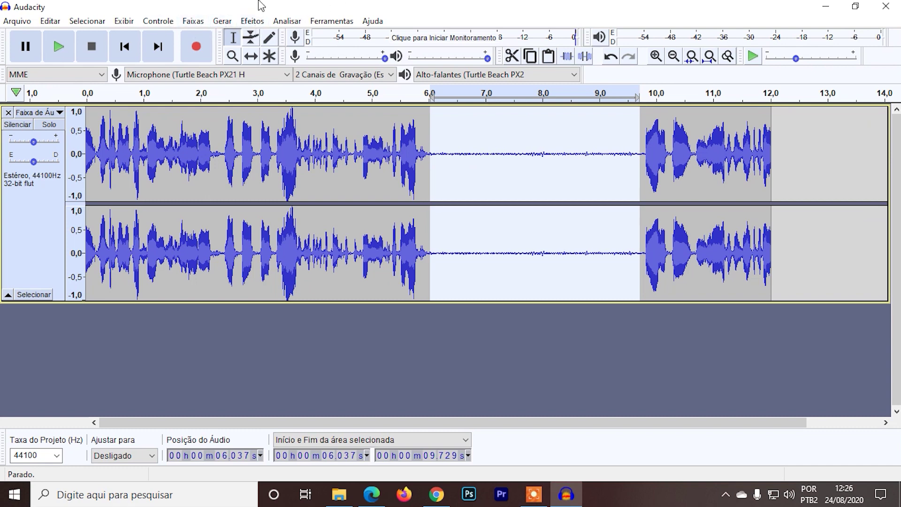
click(254, 22)
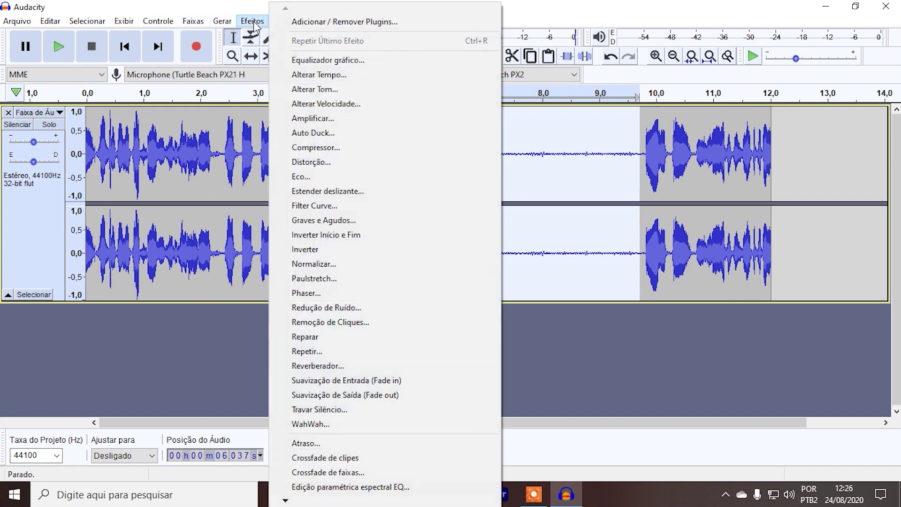
click(336, 122)
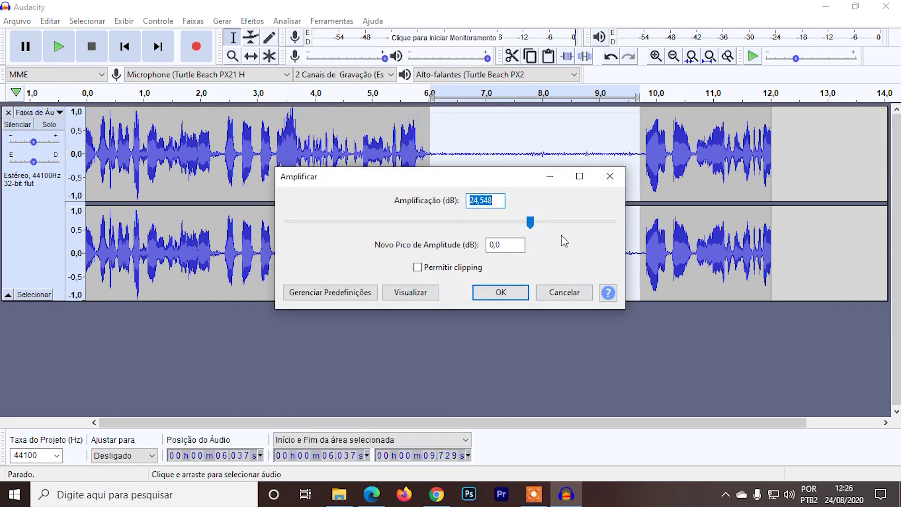
click(500, 292)
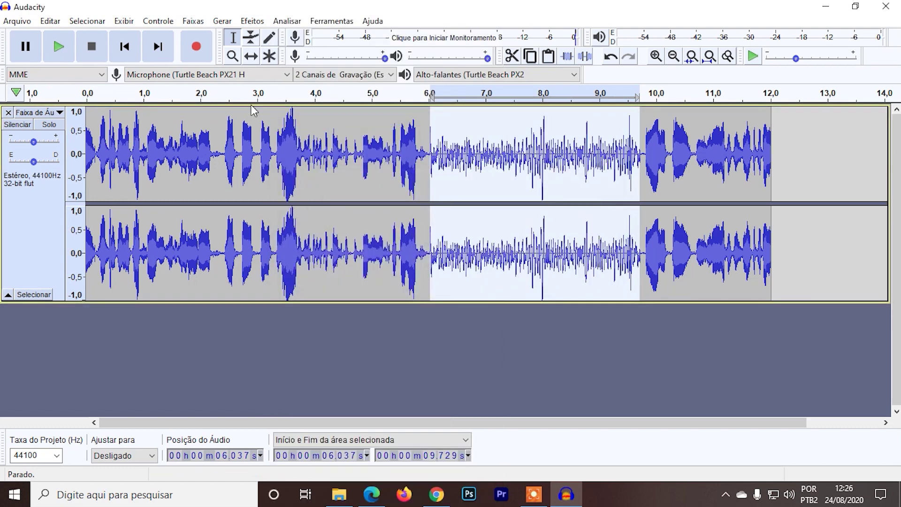
- Play back the amplified pause and delete the test track
click(60, 42)
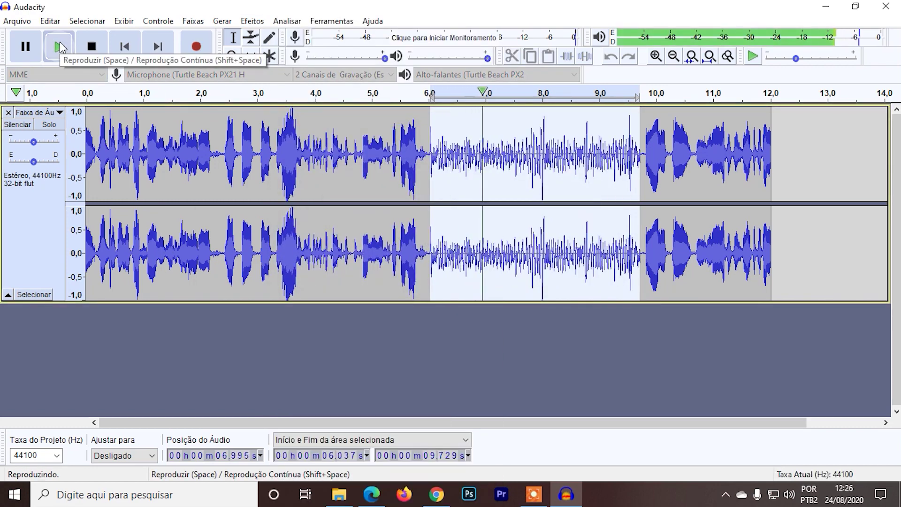
click(101, 50)
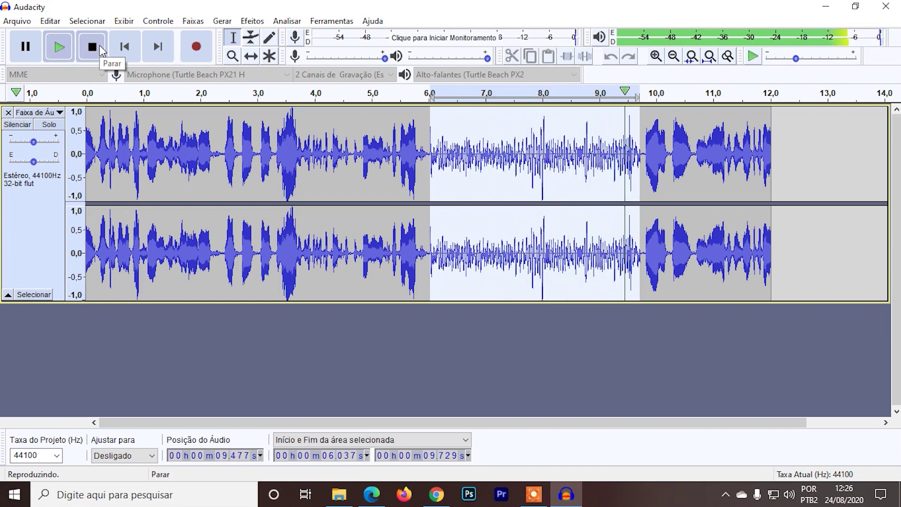
click(8, 113)
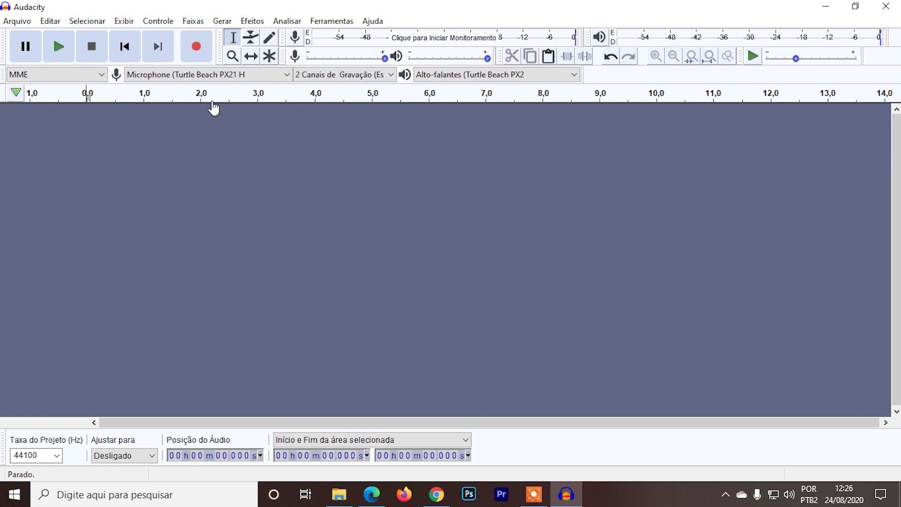
- Record a new voice clip of about 10.7 seconds that starts with about five seconds of silence, and select the whole clip
click(197, 48)
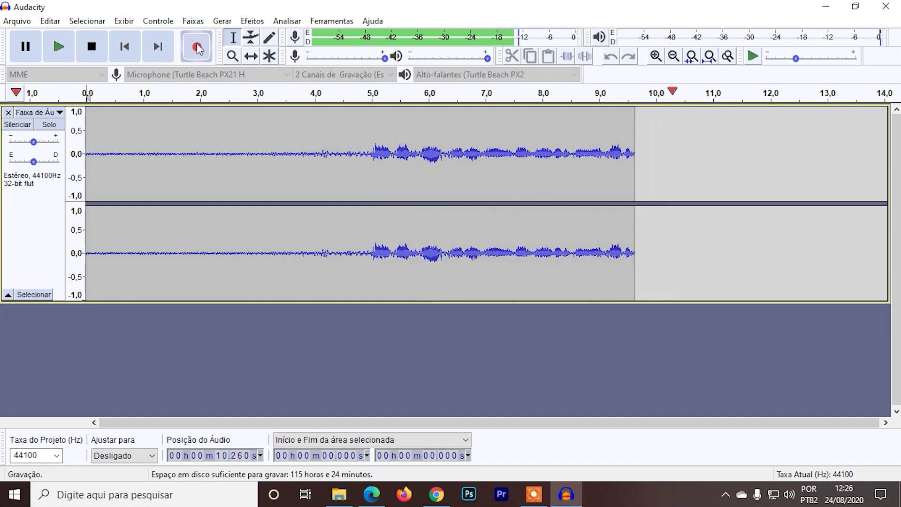
key(space)
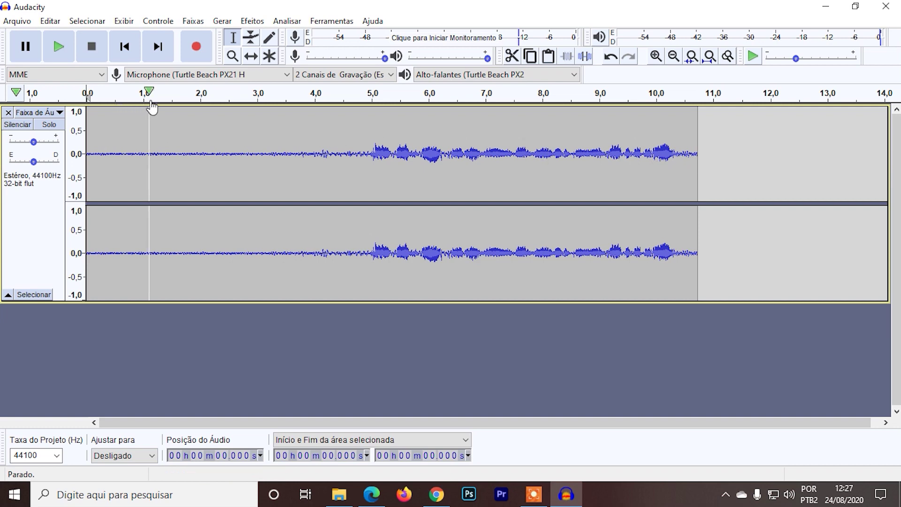
drag(700, 157, 84, 141)
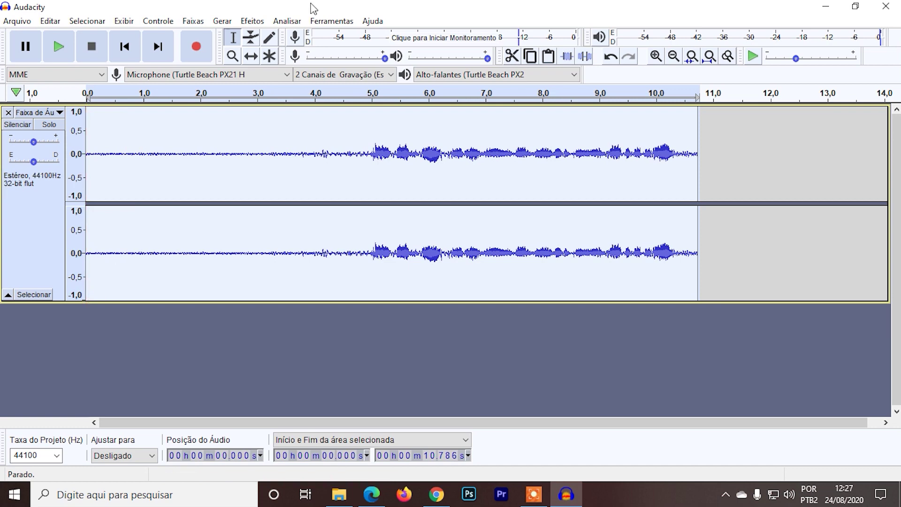
click(253, 21)
click(300, 19)
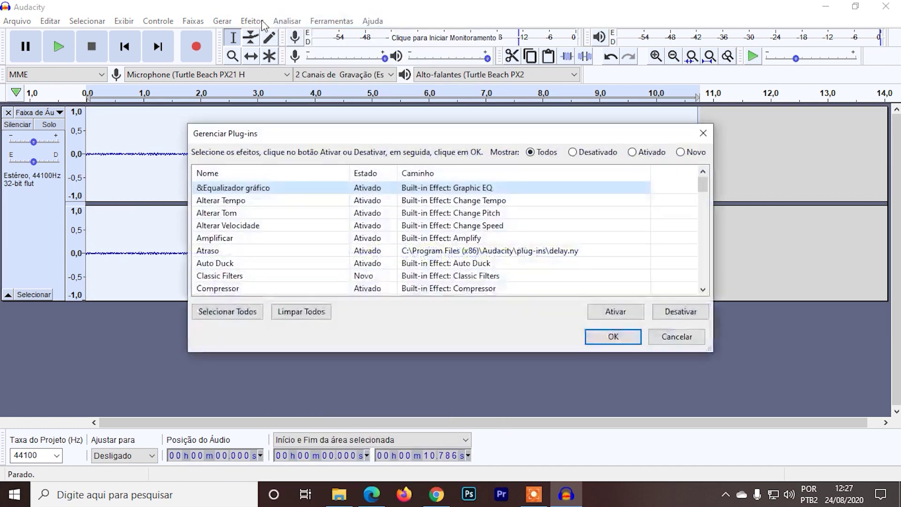
click(703, 134)
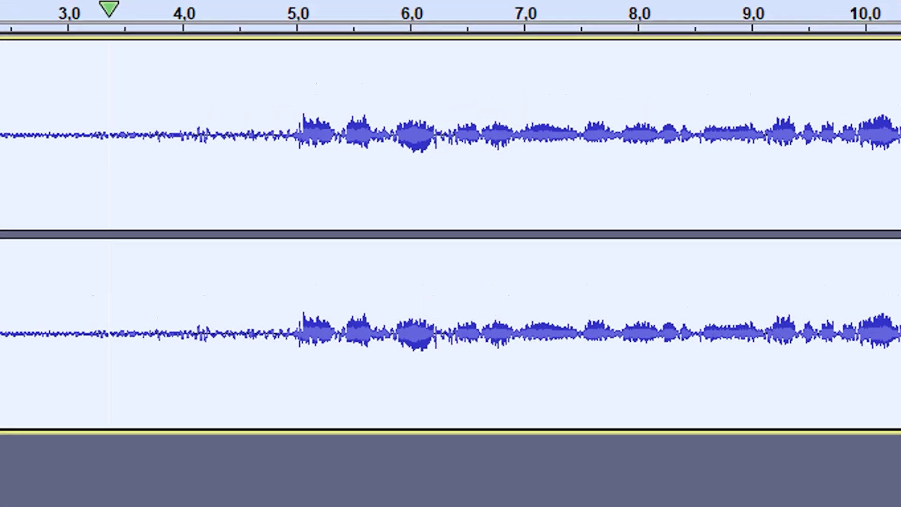
- Amplify the whole selected recording by 12.983 dB without allowing clipping
click(253, 20)
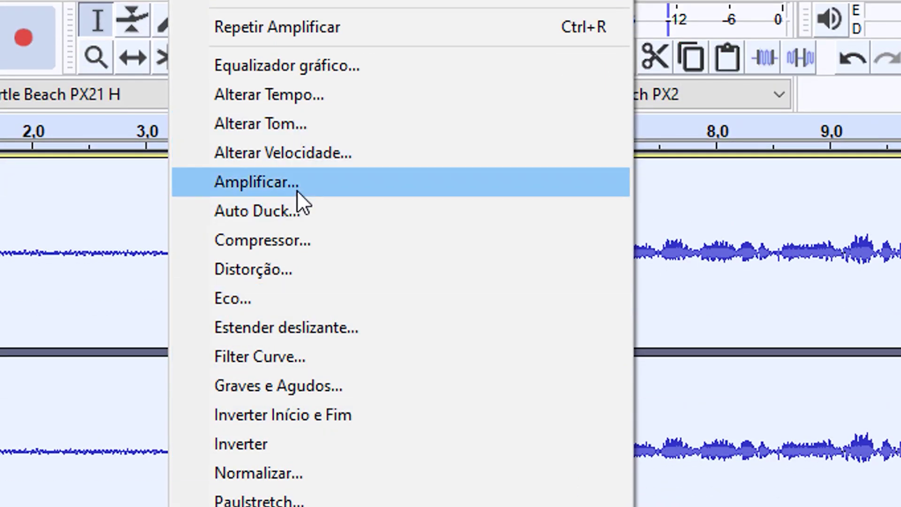
click(296, 187)
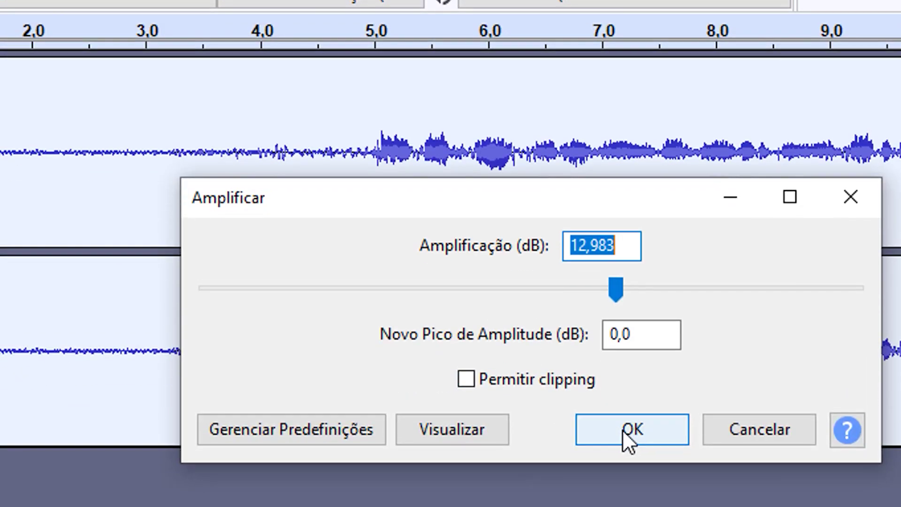
click(622, 429)
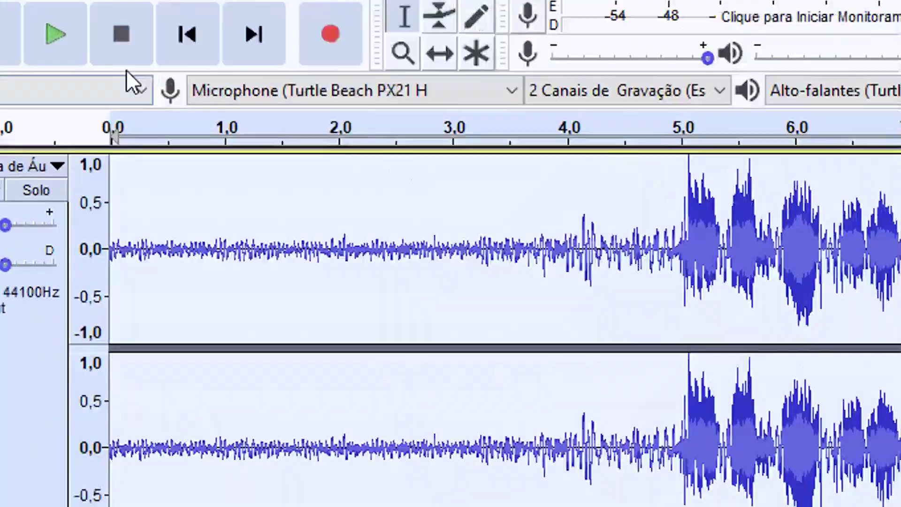
- Play back the amplified recording from the beginning, stop it during the speech and clear the selection
click(123, 80)
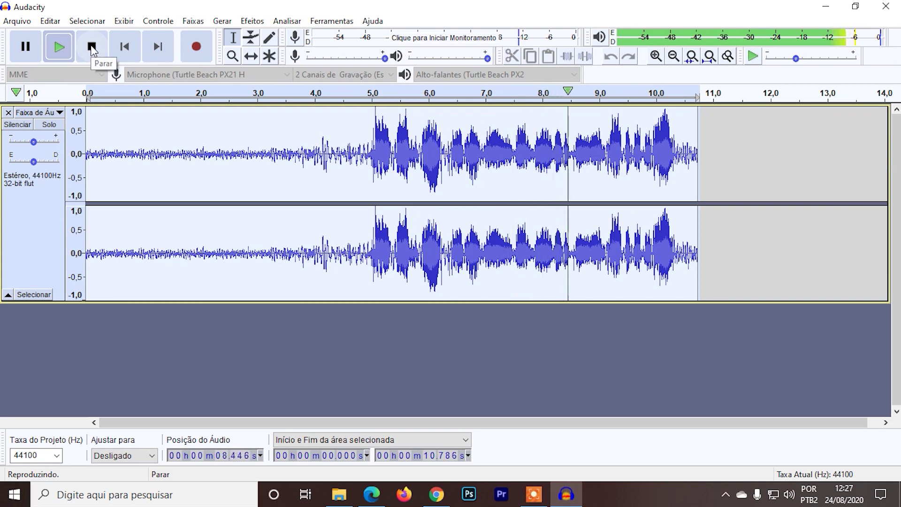
click(91, 47)
click(378, 167)
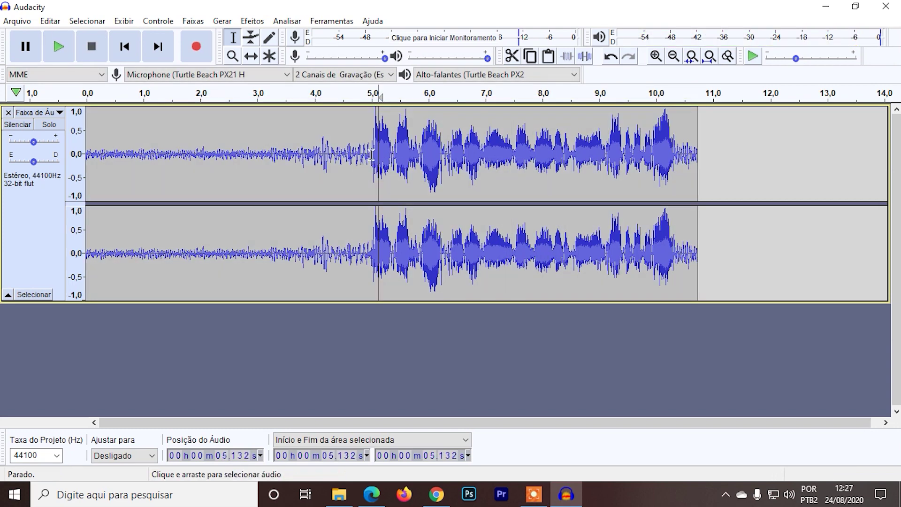
- Capture a noise profile from the speechless first 4.5 seconds of the recording with Noise Reduction
drag(346, 146, 27, 134)
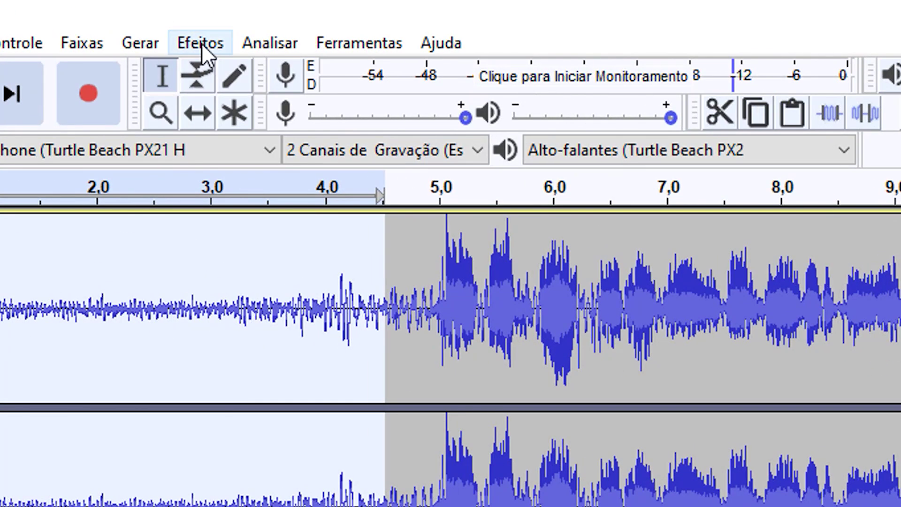
click(253, 21)
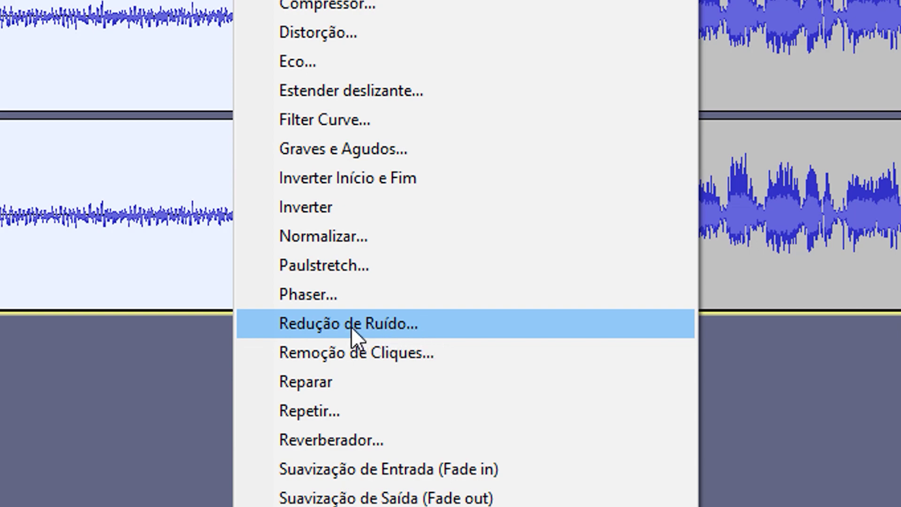
click(185, 345)
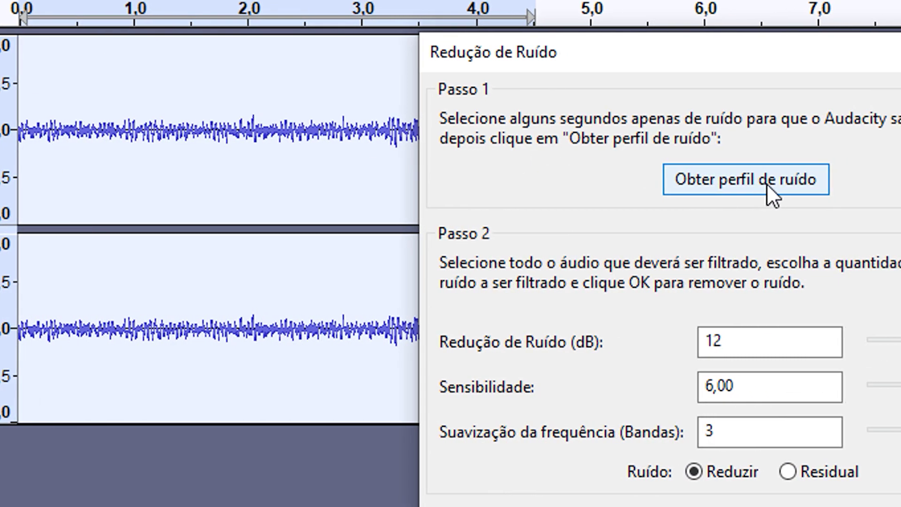
click(767, 183)
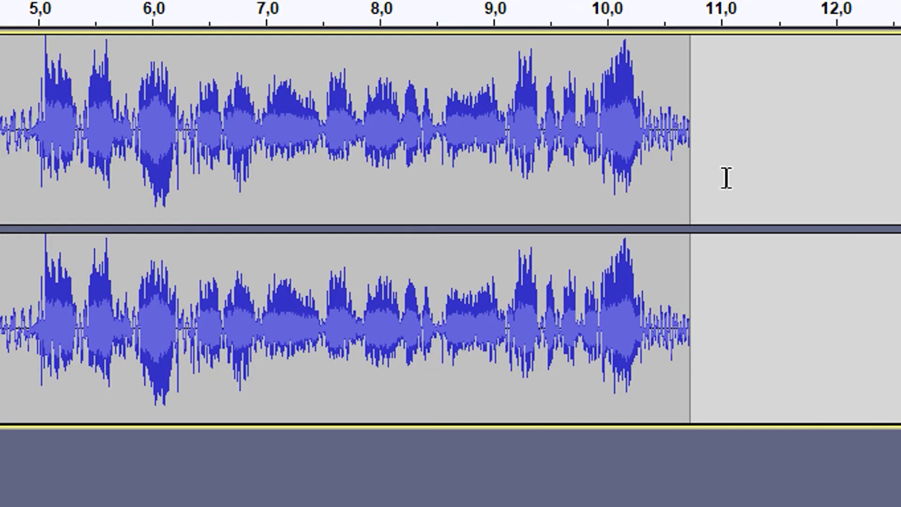
- Apply Noise Reduction to the whole recording with 12 dB reduction, sensitivity 6.00 and 3 frequency smoothing bands
drag(766, 167, 0, 177)
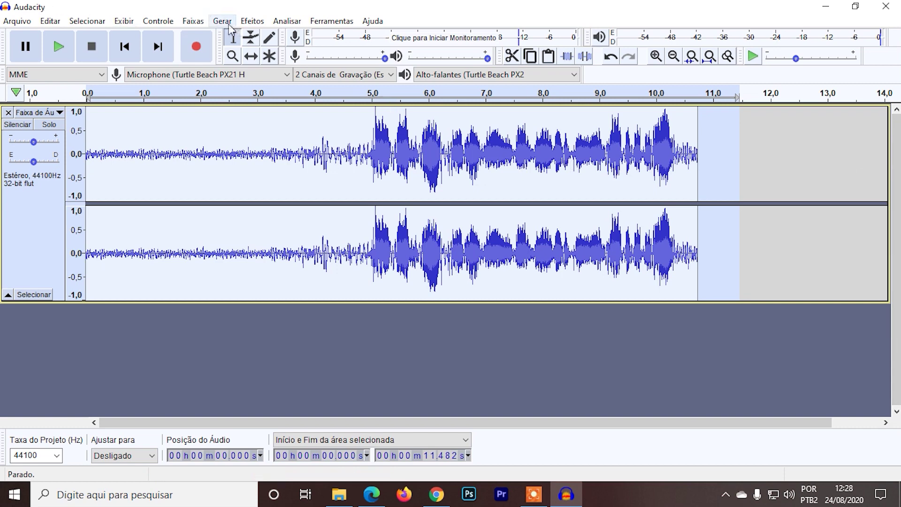
click(252, 21)
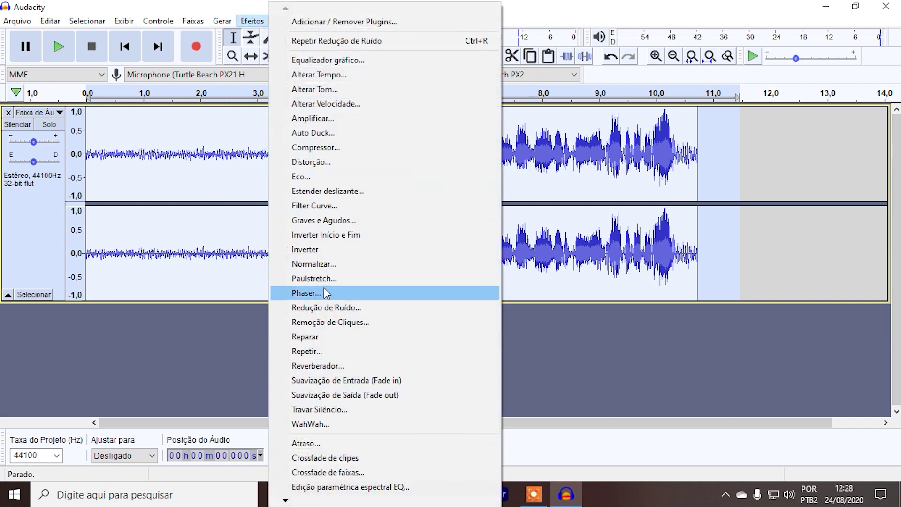
click(329, 307)
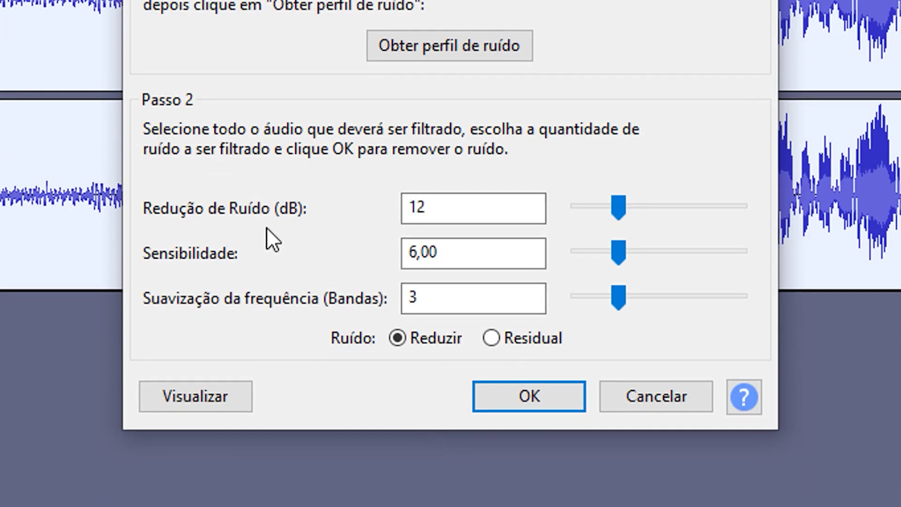
click(541, 386)
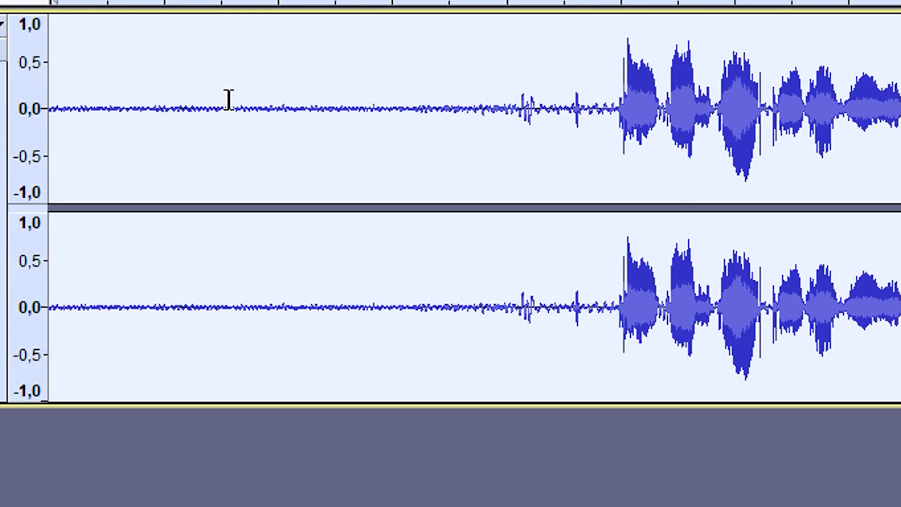
- Play back the filtered recording from near its beginning, and undo the noise reduction with the whole clip selected
click(229, 99)
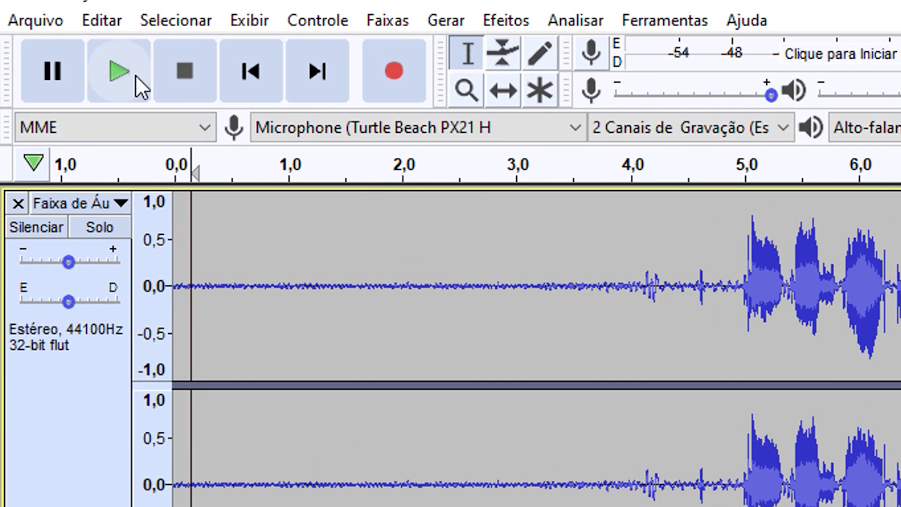
click(116, 56)
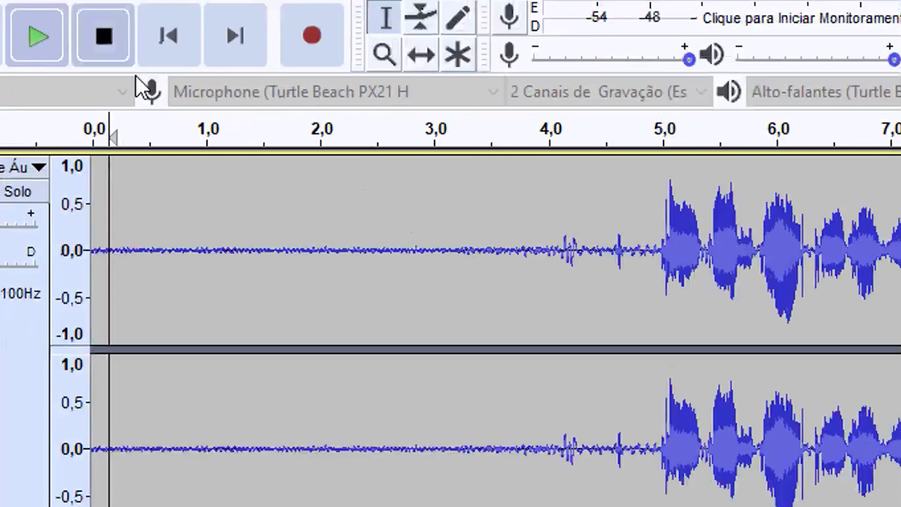
key(ctrl+a)
key(ctrl+r)
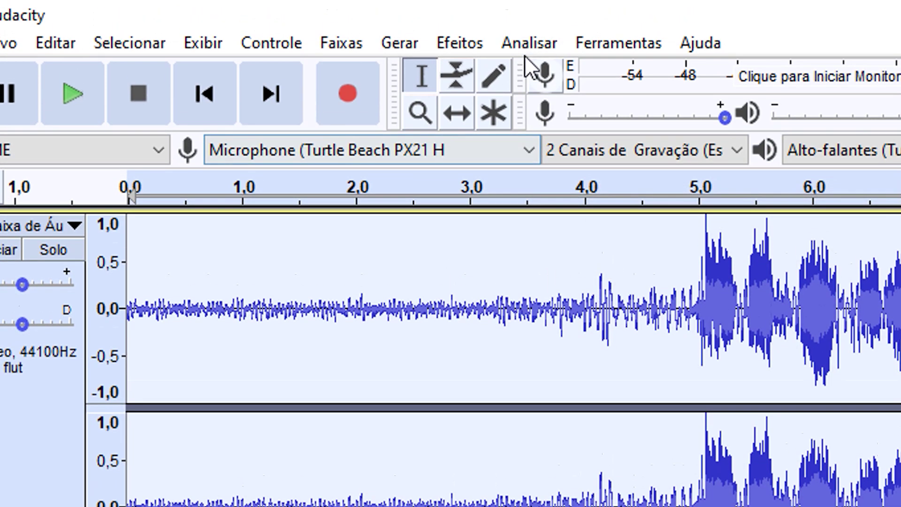
- Apply Noise Reduction to the whole recording with an adjusted reduction amount, sensitivity 10.00 and 3 frequency smoothing bands
click(478, 13)
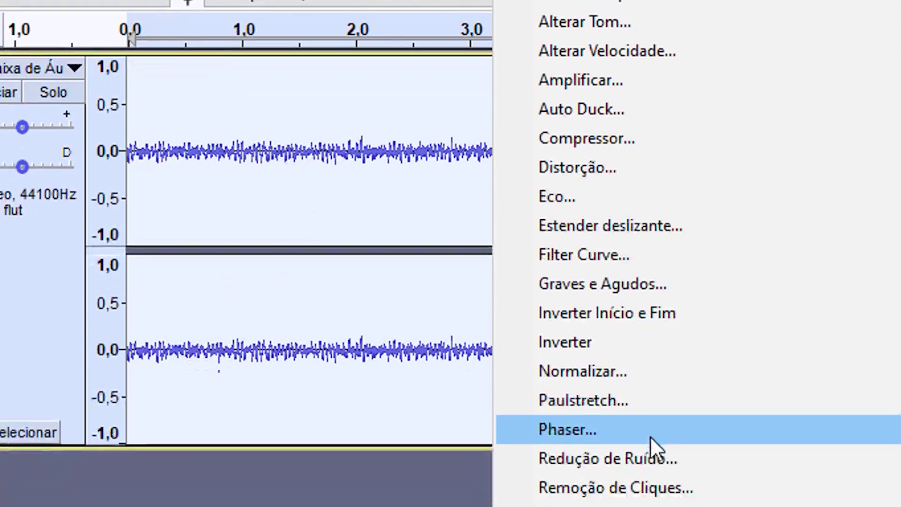
click(658, 459)
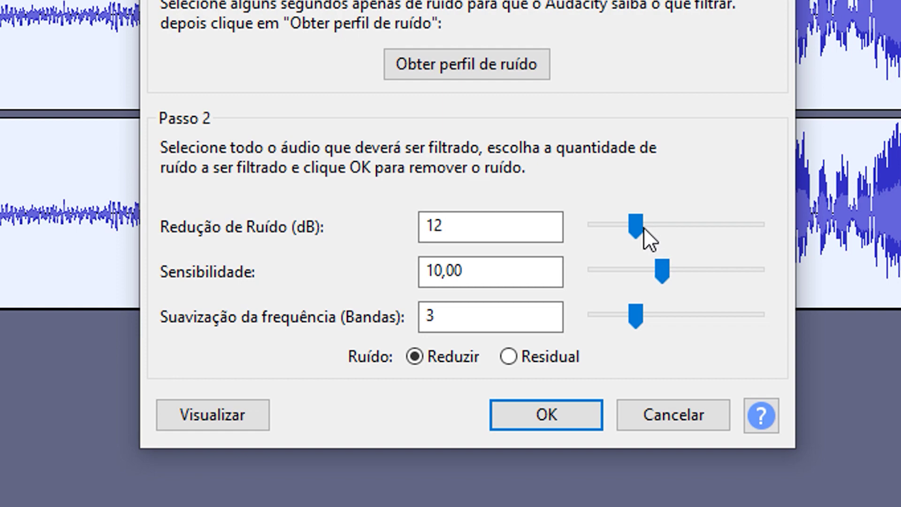
drag(663, 223, 665, 224)
click(559, 407)
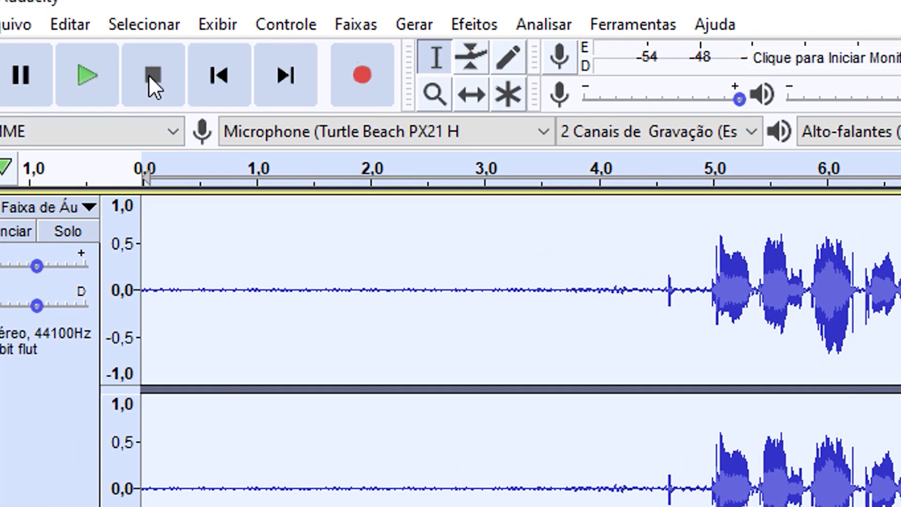
- Play back the noise-reduced recording from about 1.5 s to check the silent part and the speech
click(313, 291)
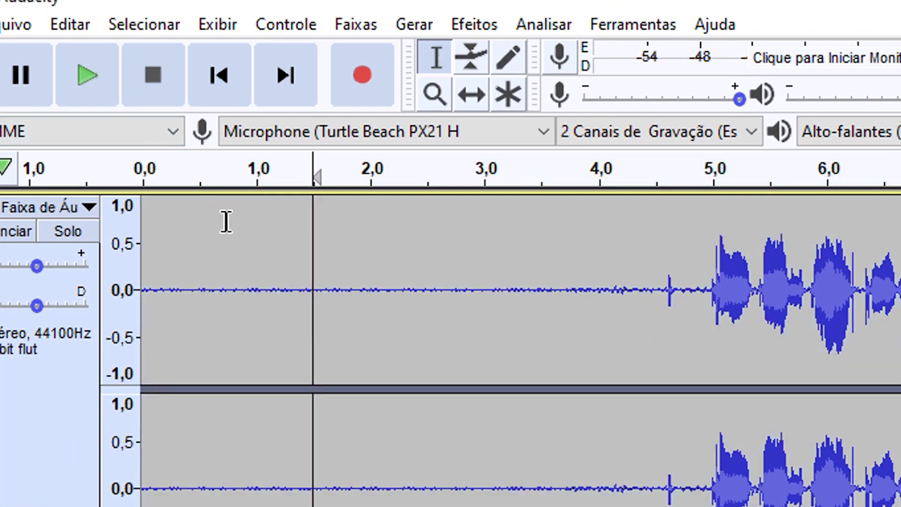
click(100, 77)
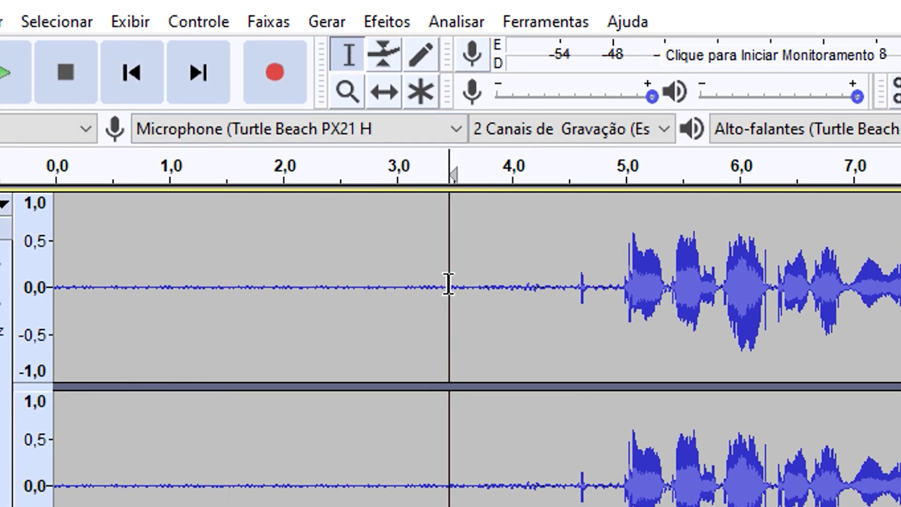
click(449, 285)
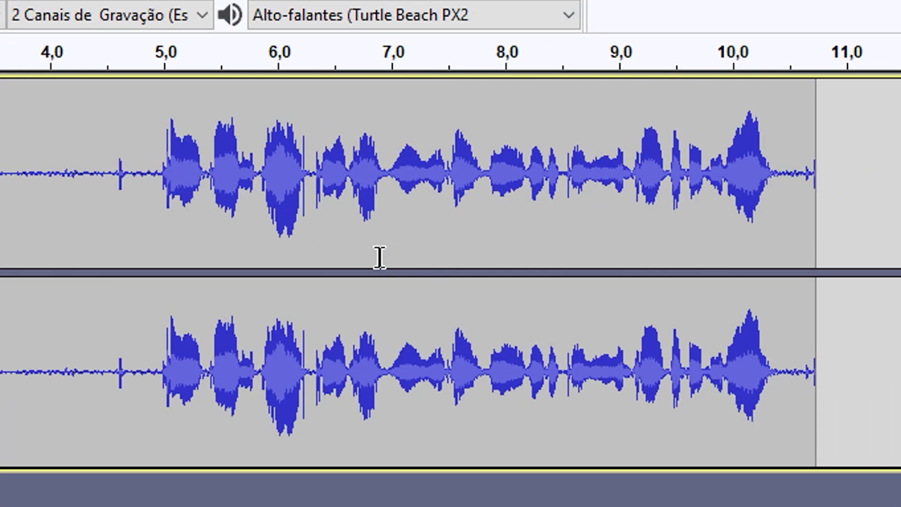
- Select the spoken section from about 5 s to the end of the clip, and clear the selection
drag(159, 176, 788, 230)
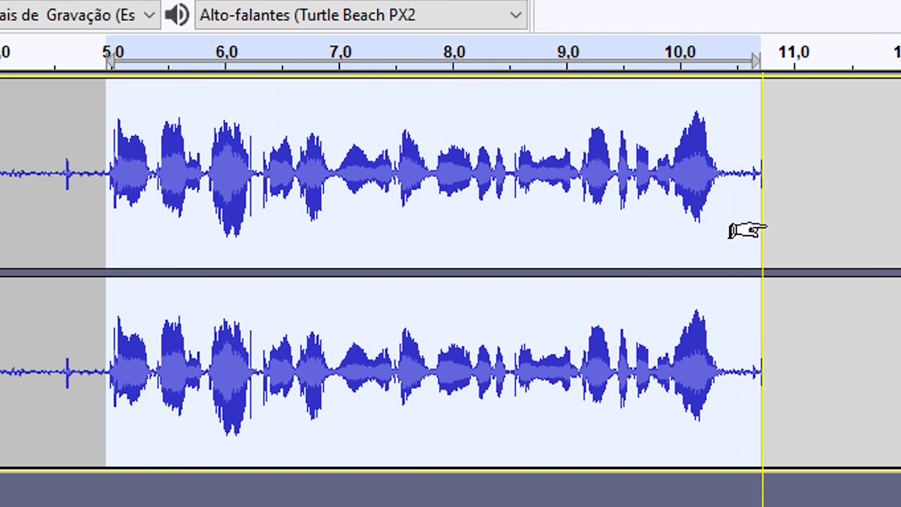
drag(746, 230, 745, 241)
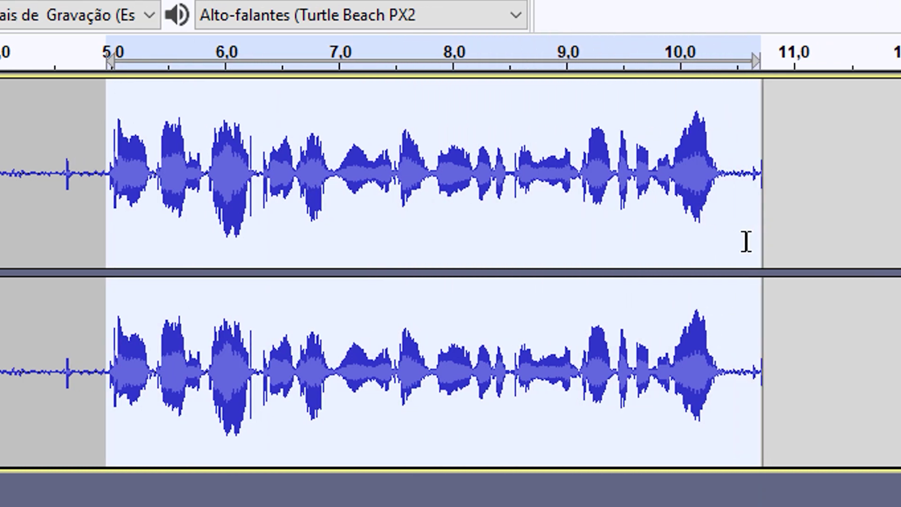
click(1, 190)
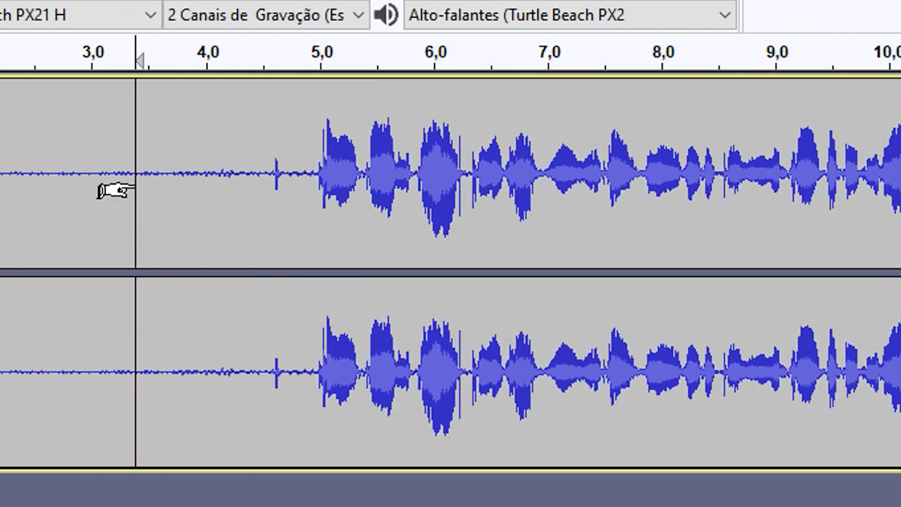